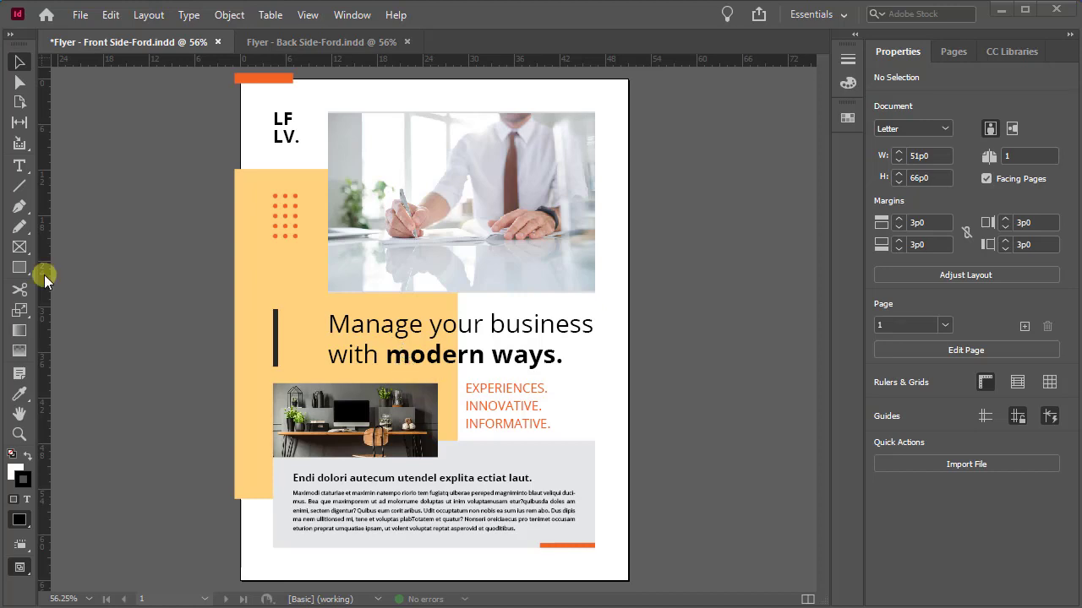
# Pull a vertical ruler guide to X 4p4.08 and check the left alignment of the logo, dot pattern, black bar, desk photo and grey box
pyautogui.moveTo(43, 270); pyautogui.dragTo(273, 447)
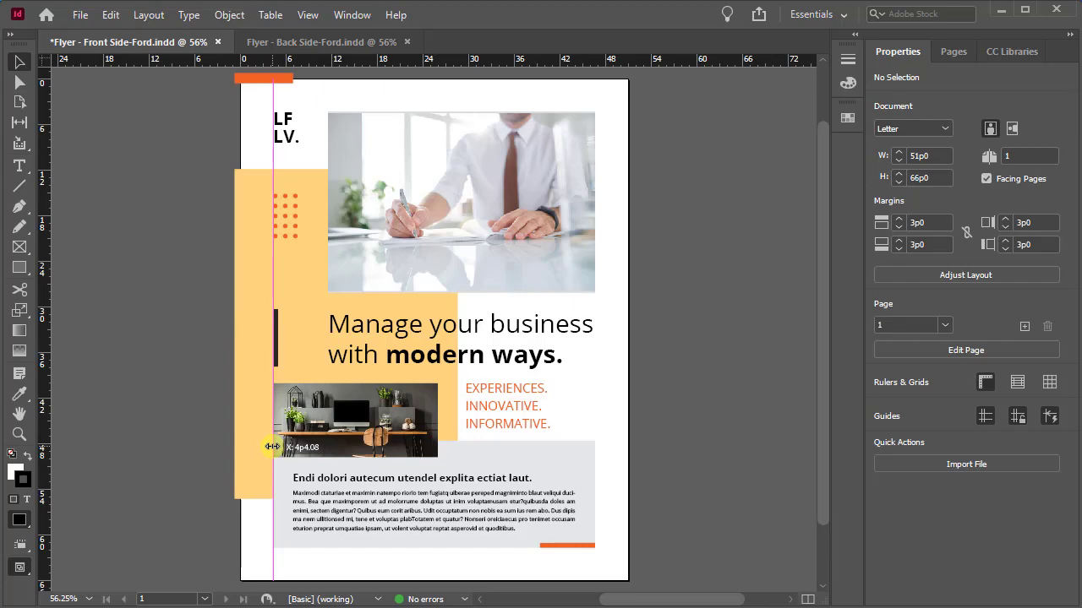
pyautogui.moveTo(272, 446); pyautogui.dragTo(272, 124)
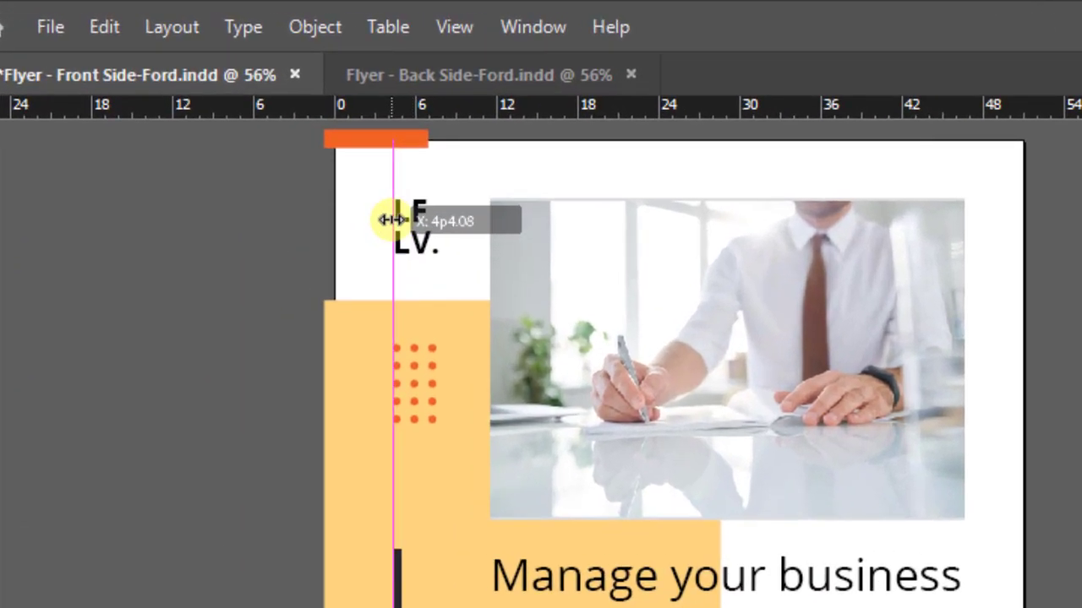
pyautogui.moveTo(393, 220); pyautogui.dragTo(413, 441)
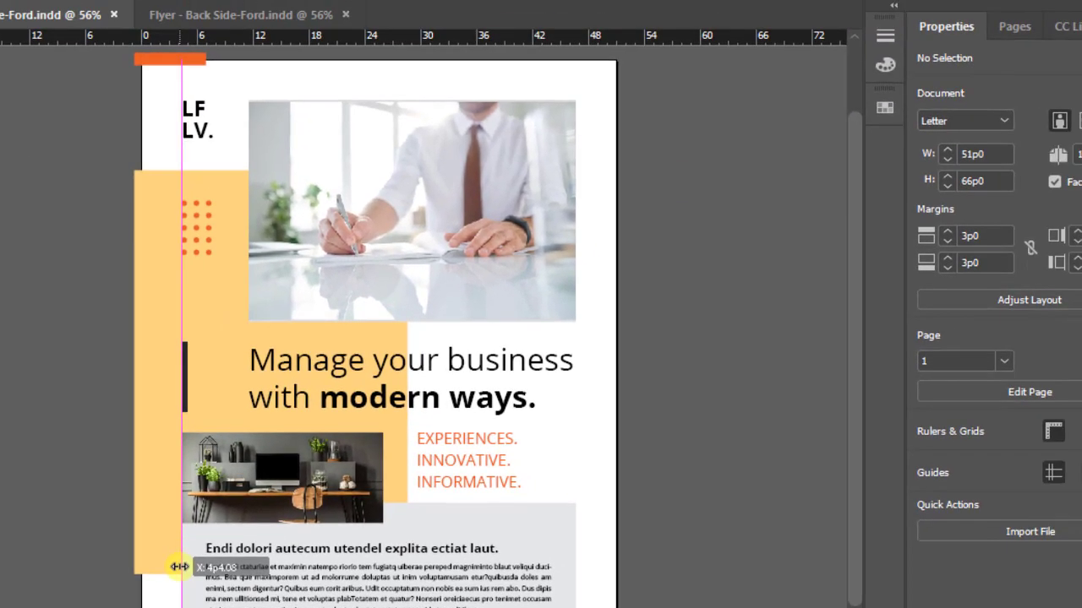
pyautogui.moveTo(180, 567)
pyautogui.mouseDown()
pyautogui.moveTo(107, 565)
pyautogui.moveTo(180, 560)
pyautogui.mouseUp()
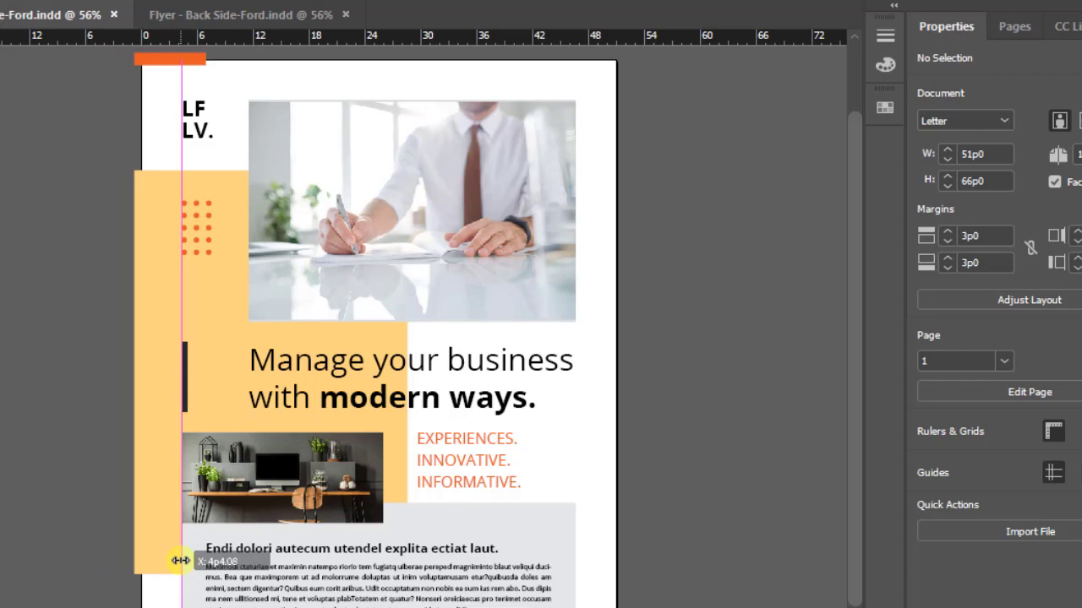
pyautogui.moveTo(180, 560); pyautogui.dragTo(245, 365)
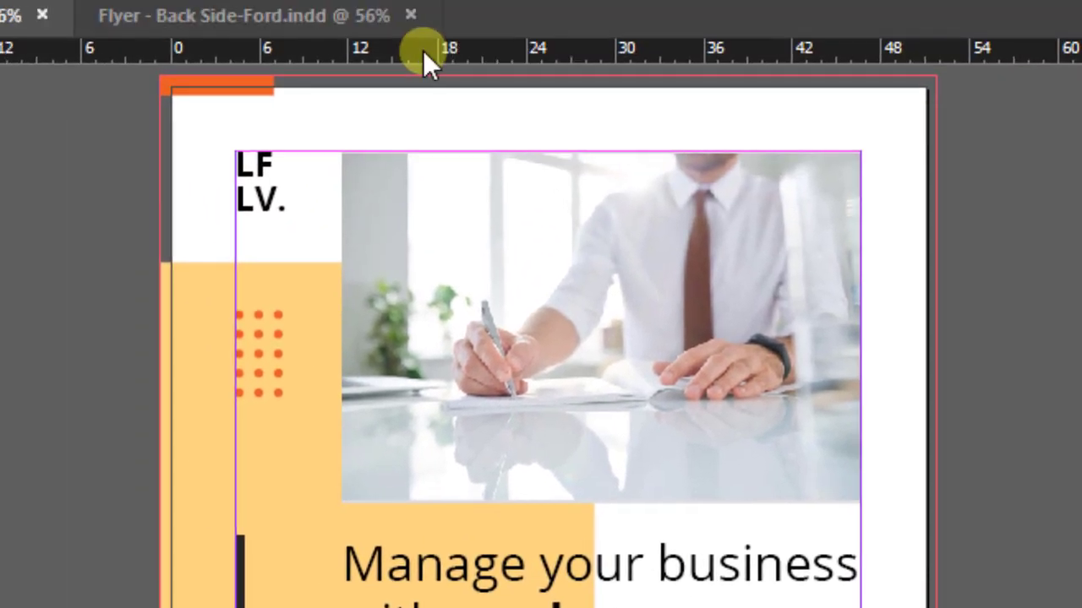
# Check the desk photo and orange tagline against a horizontal guide at Y 40p1.01, and the body text's left edge against a vertical guide
pyautogui.moveTo(422, 50); pyautogui.dragTo(380, 480)
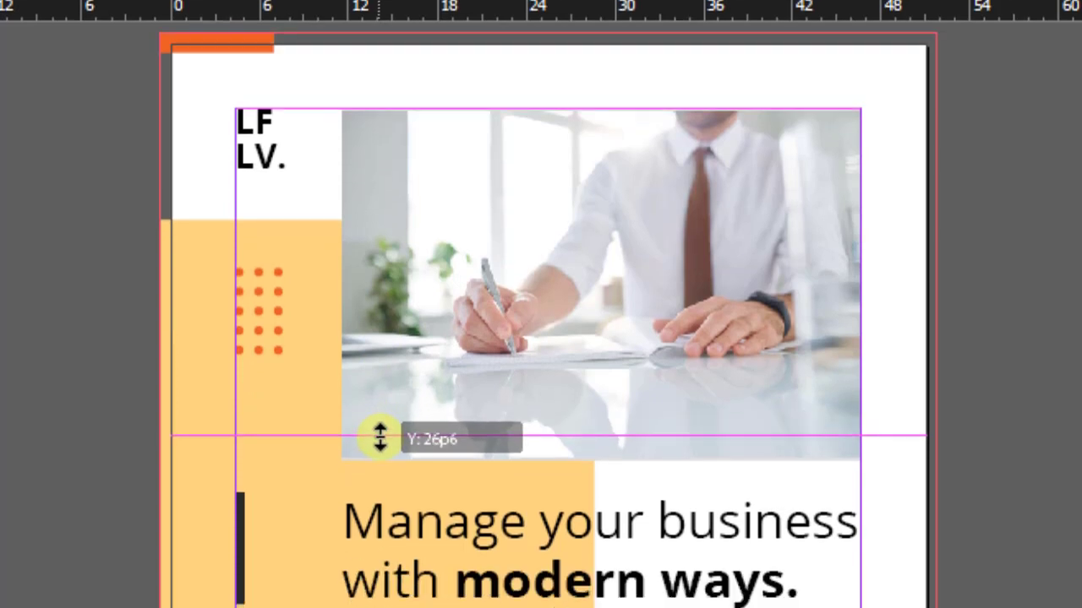
pyautogui.moveTo(379, 437); pyautogui.dragTo(332, 518)
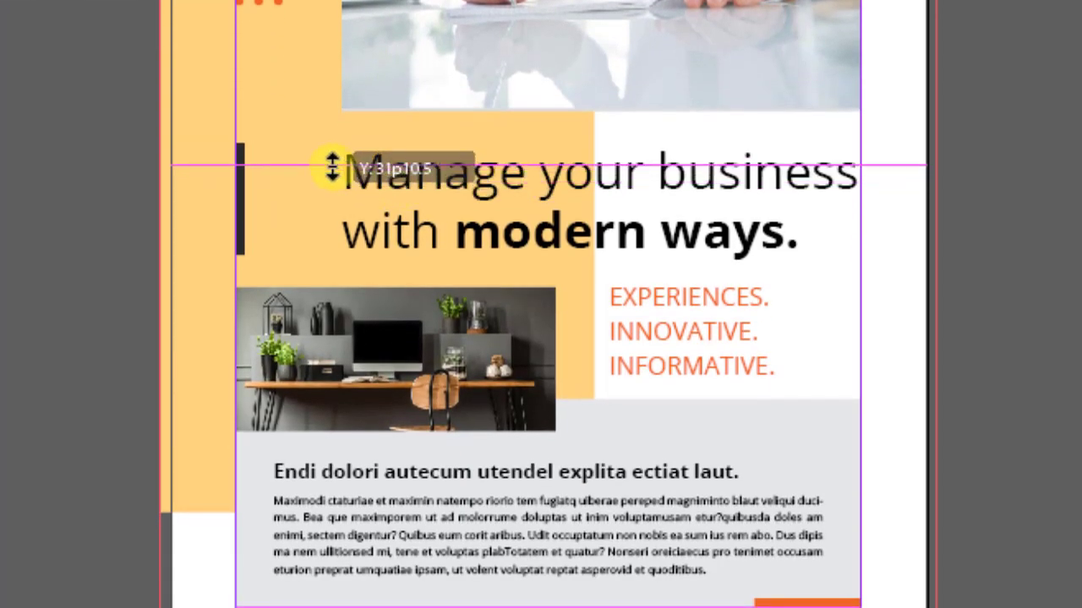
pyautogui.moveTo(332, 167); pyautogui.dragTo(638, 288)
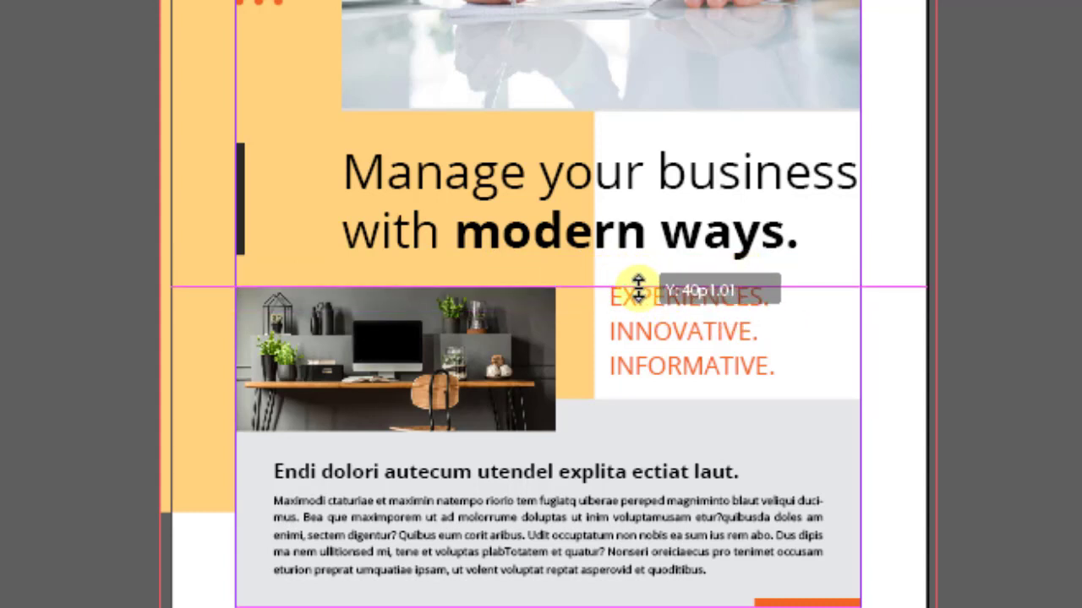
pyautogui.moveTo(638, 288); pyautogui.dragTo(0, 195)
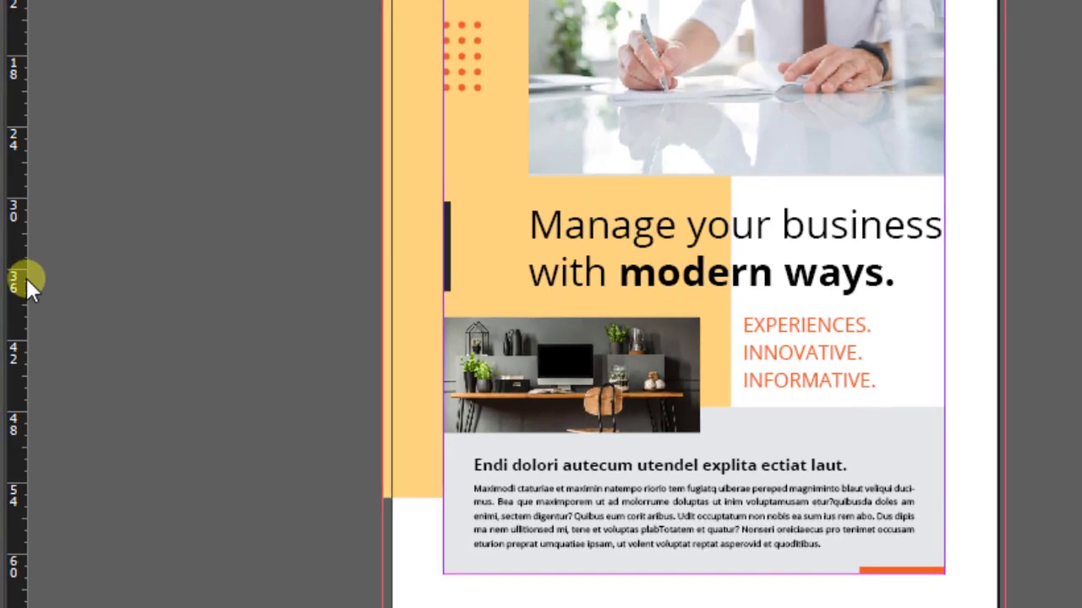
pyautogui.moveTo(29, 285); pyautogui.dragTo(469, 27)
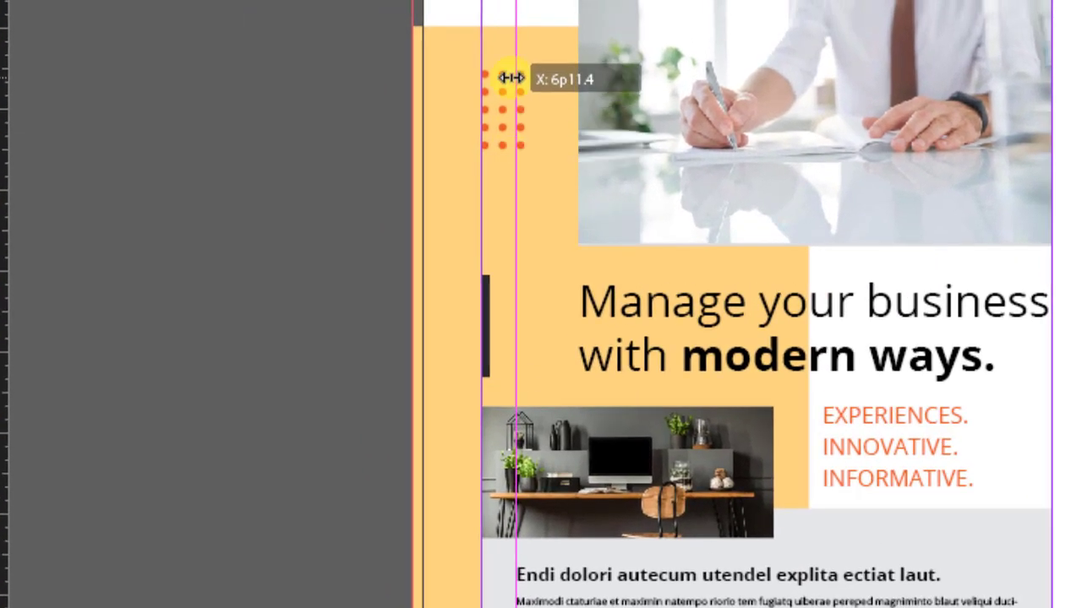
pyautogui.moveTo(510, 78); pyautogui.dragTo(25, 455)
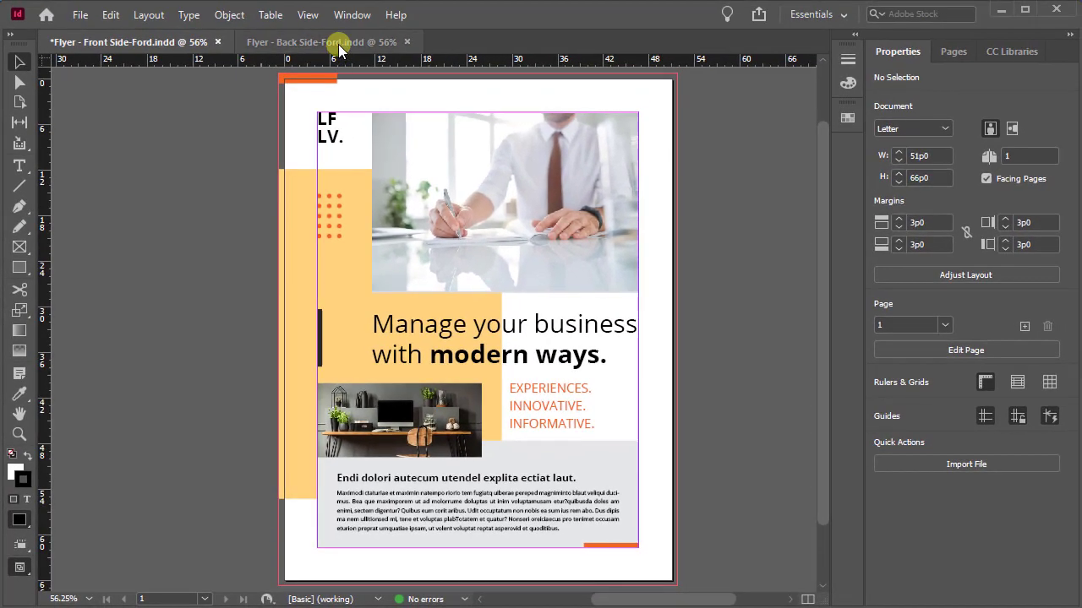
# Switch to the flyer's back side and compare the X positions of the man's photo, the narrow orange bar and the building photo
pyautogui.click(339, 42)
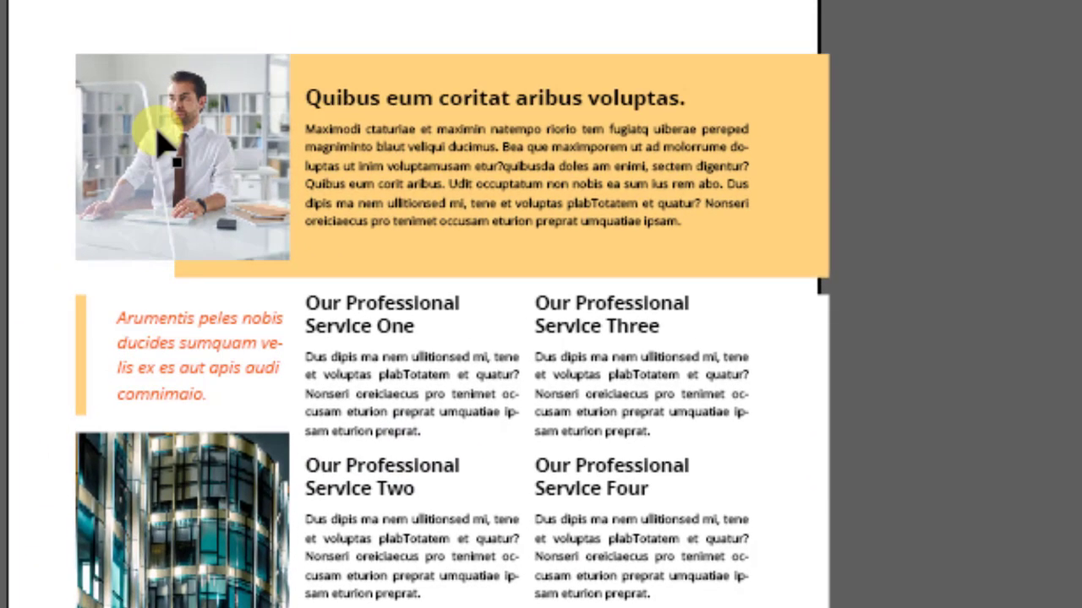
pyautogui.click(162, 152)
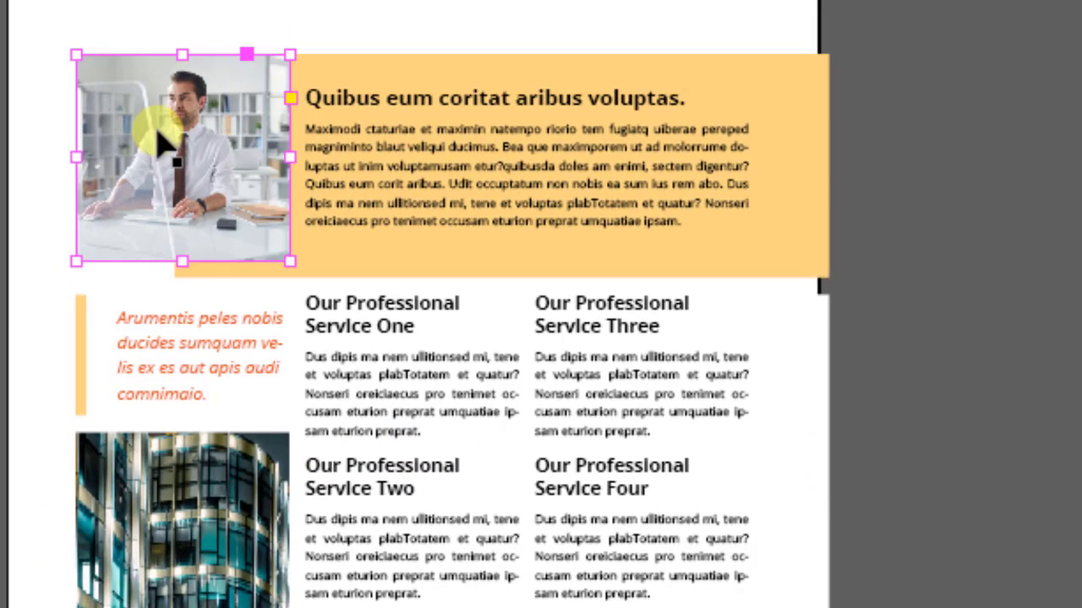
pyautogui.click(82, 355)
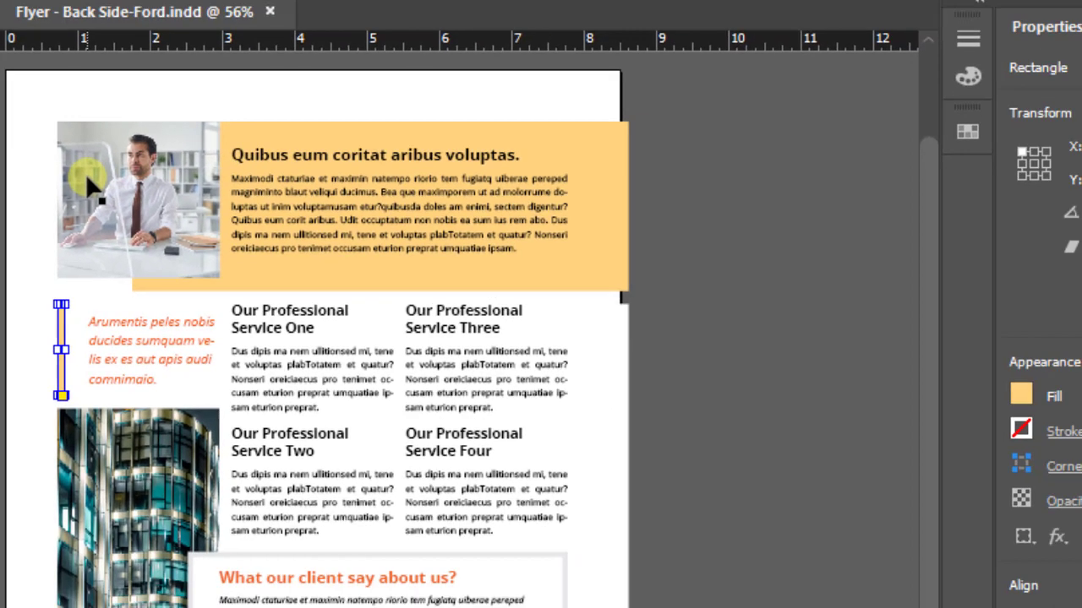
pyautogui.click(89, 181)
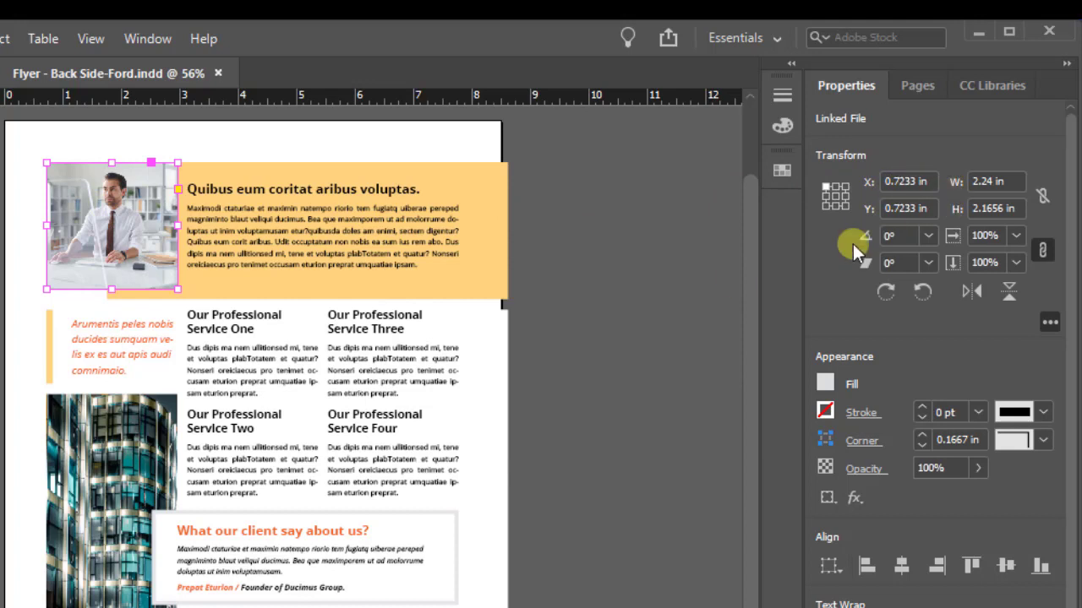
pyautogui.click(49, 348)
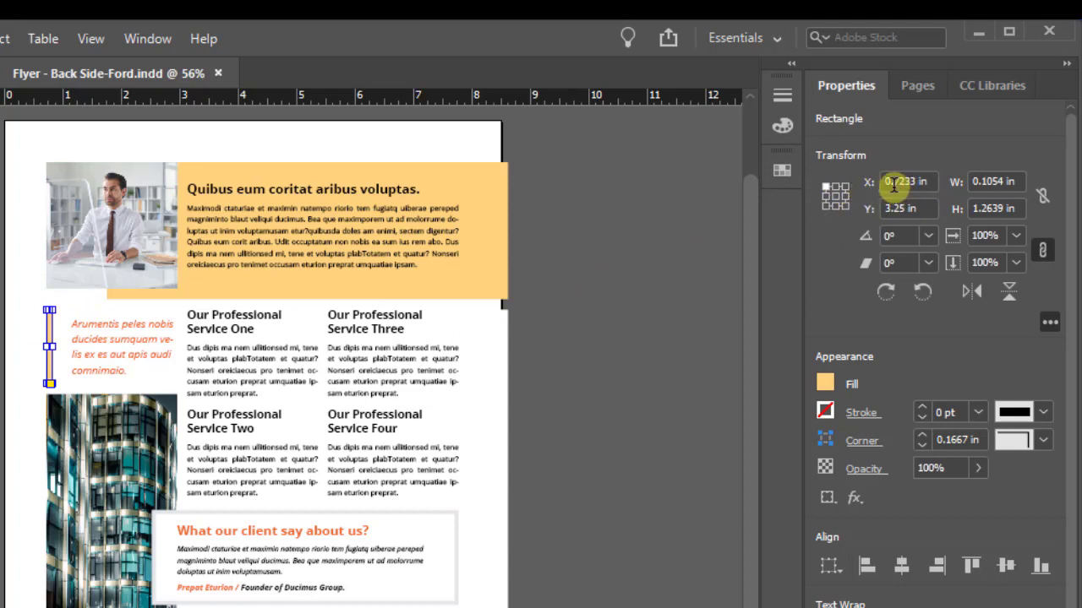
pyautogui.click(100, 533)
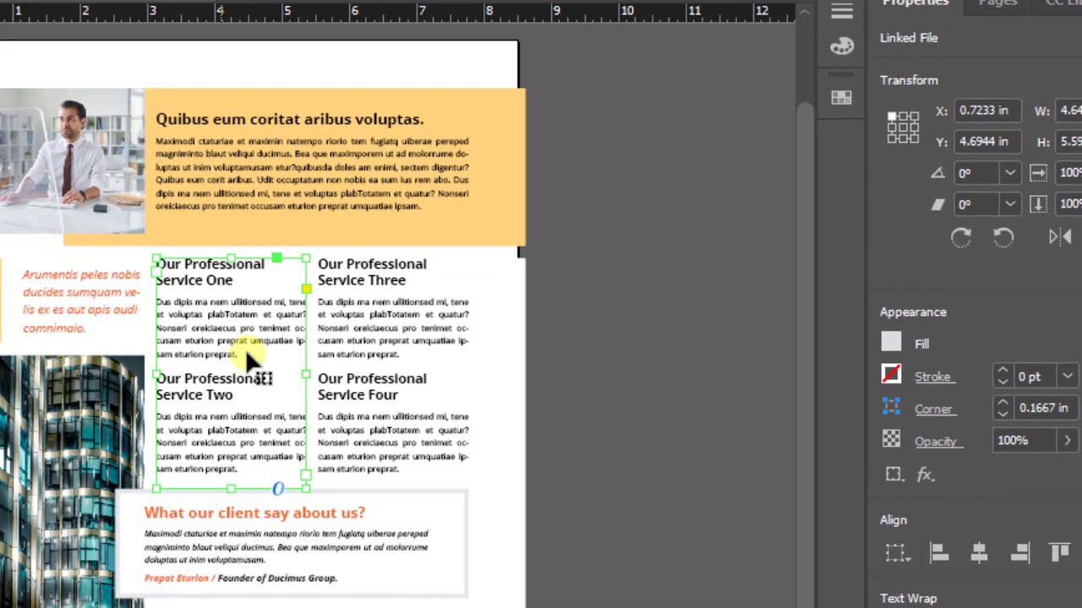
# Compare the X and Y positions of the two service text frames and the intro text frame on the orange block
pyautogui.click(235, 370)
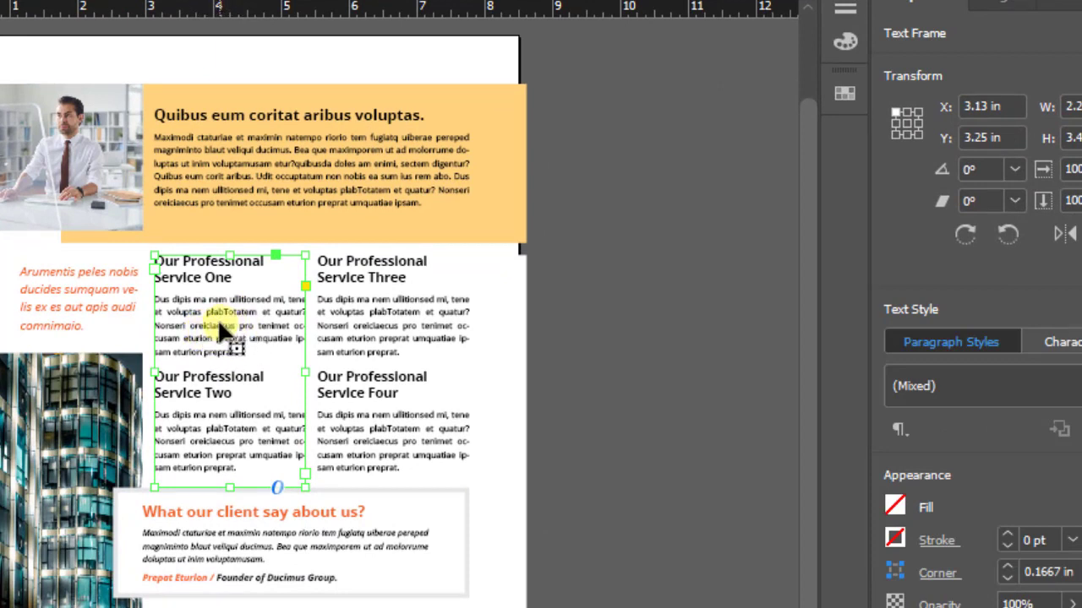
pyautogui.click(186, 126)
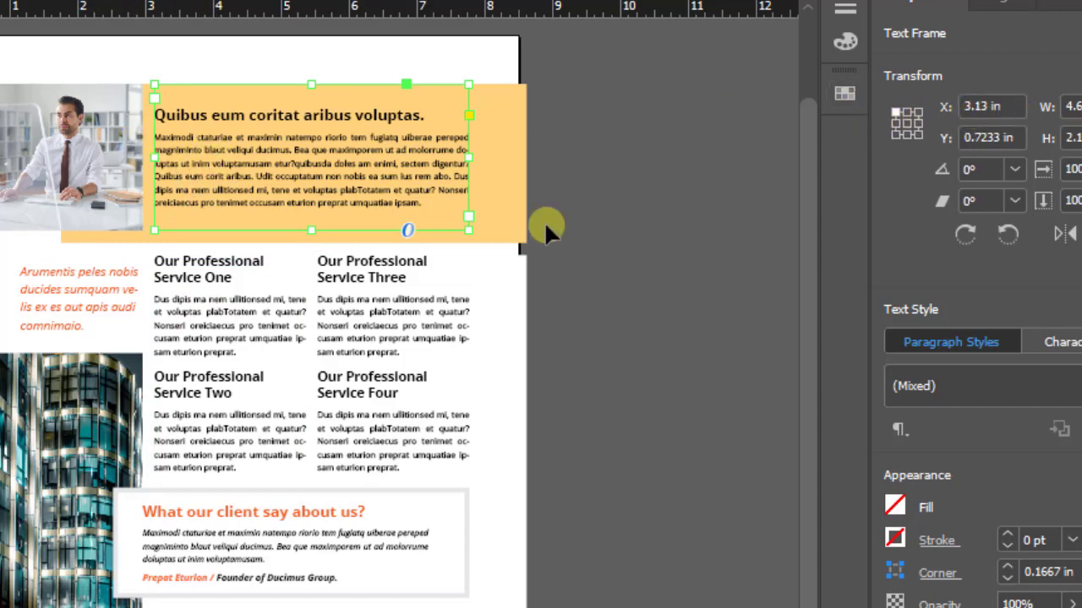
pyautogui.click(206, 313)
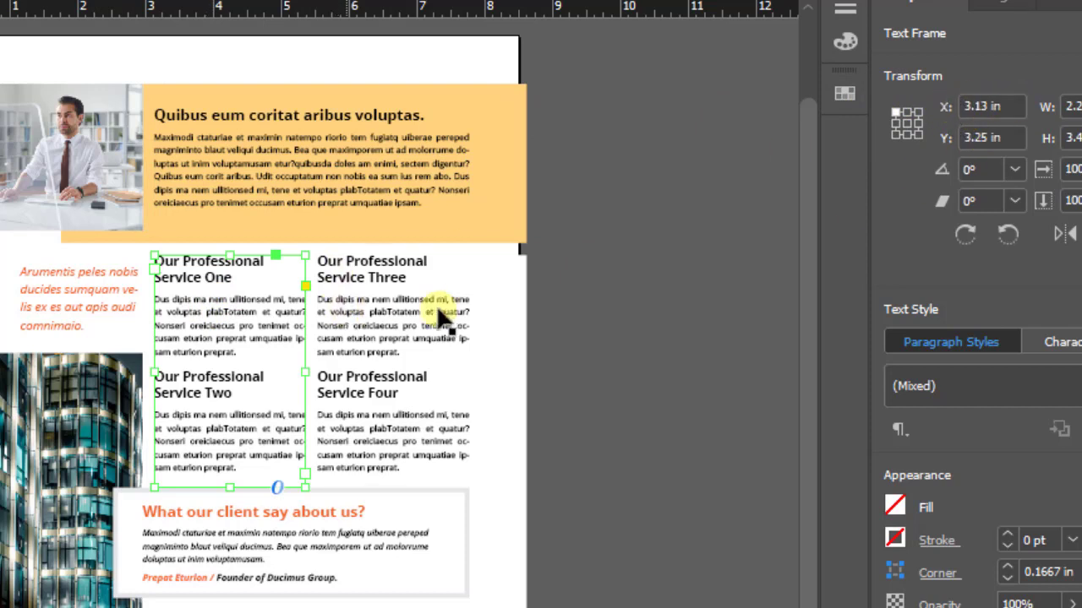
pyautogui.click(573, 315)
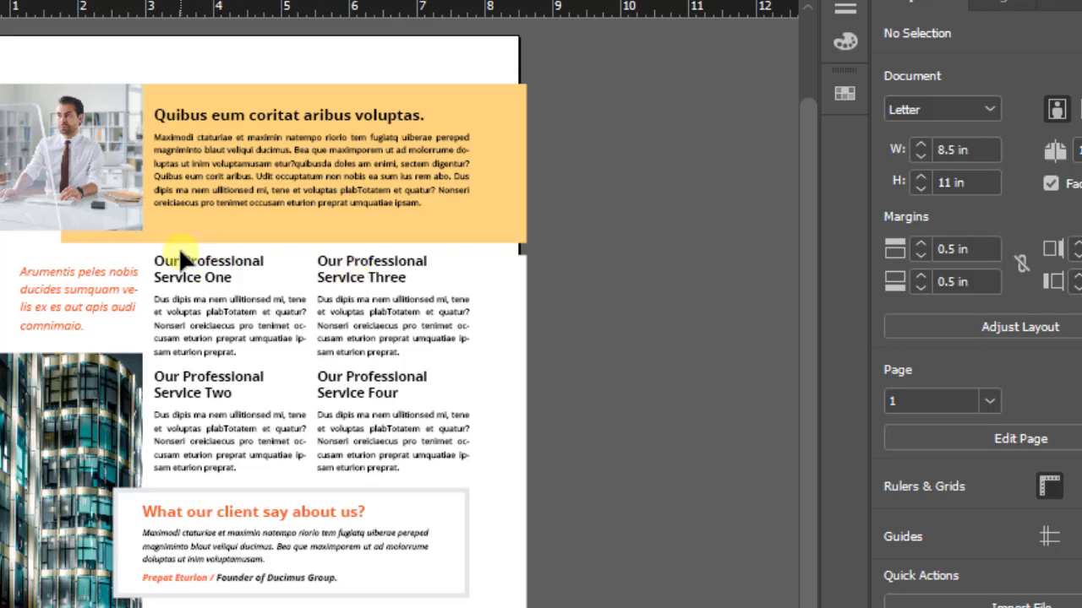
pyautogui.click(365, 272)
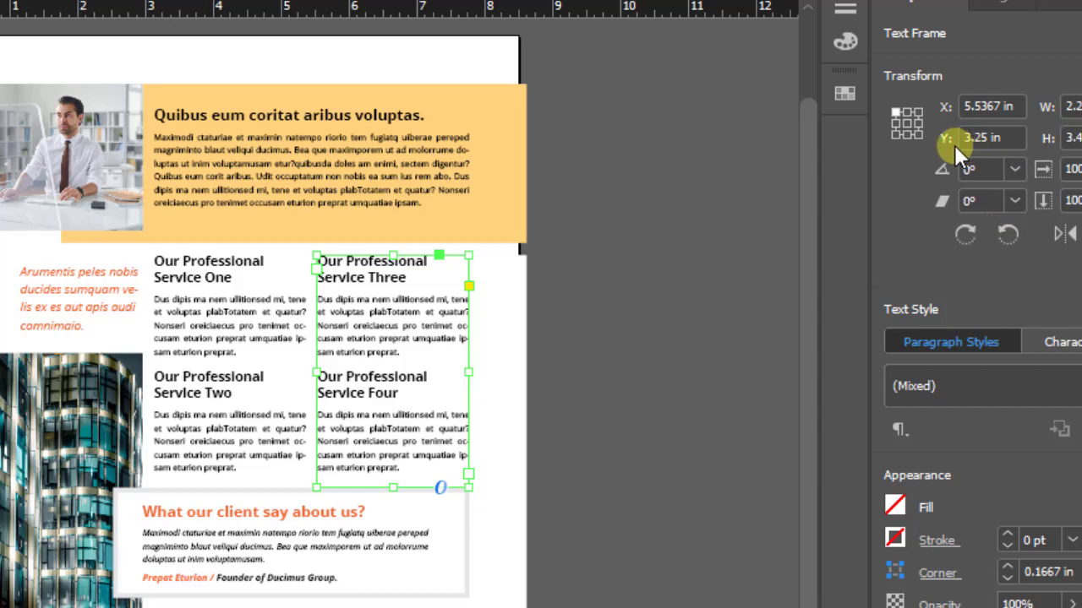
pyautogui.click(203, 283)
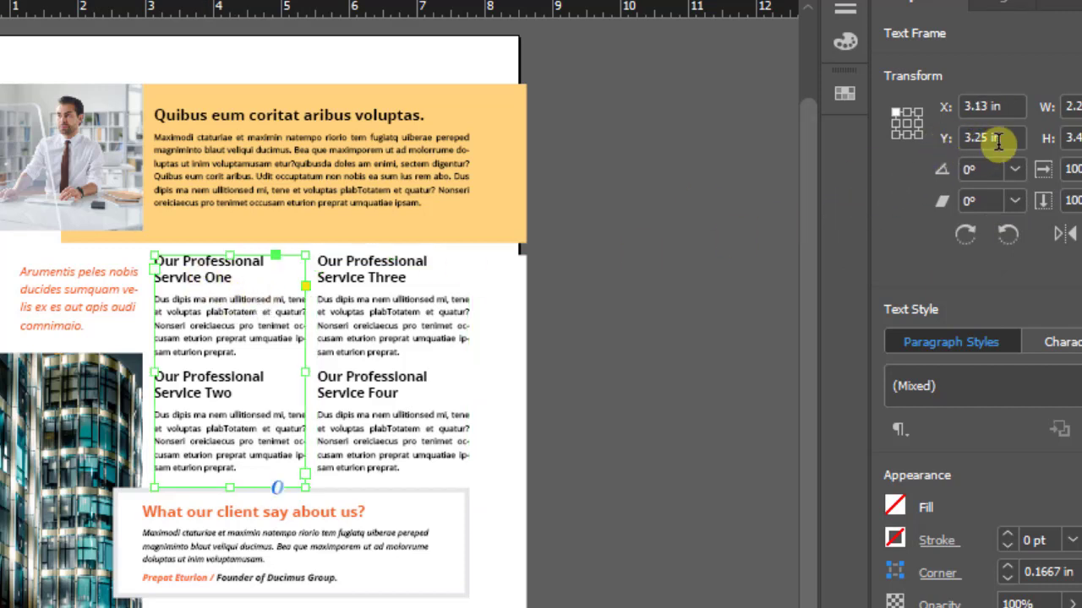
pyautogui.click(608, 307)
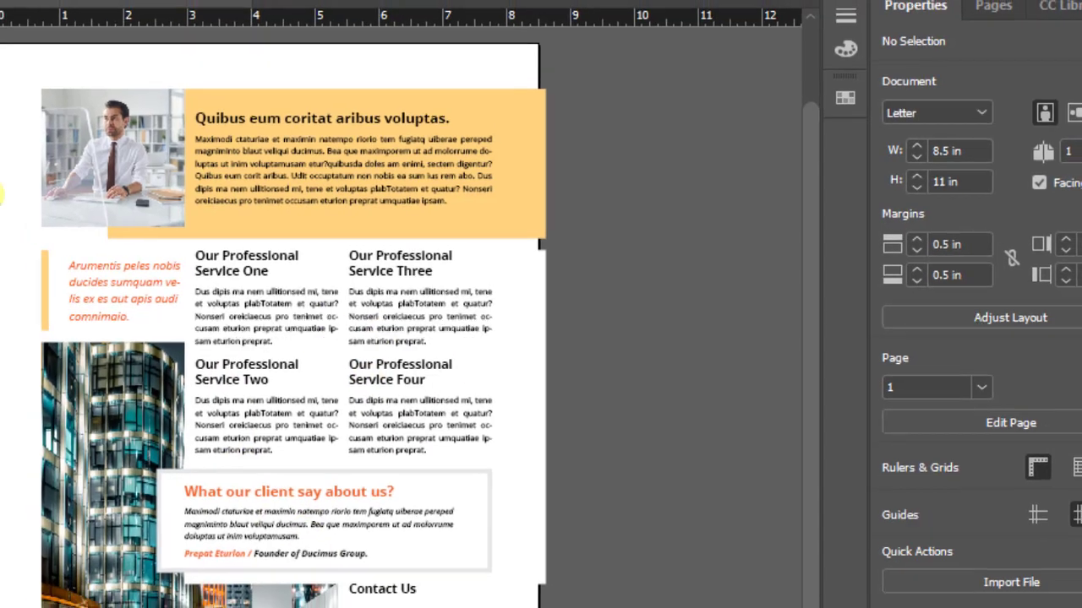
# Move the text frame holding Service One and Service Two out of alignment to about X 3.72 in, Y 3.52 in
pyautogui.moveTo(211, 188); pyautogui.dragTo(671, 423)
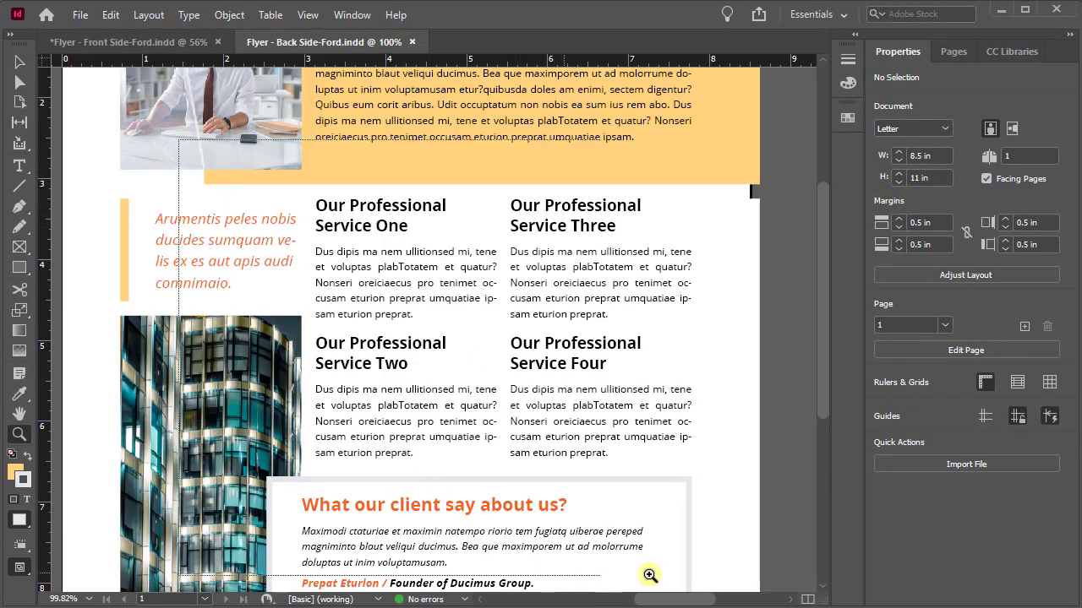
pyautogui.moveTo(650, 576); pyautogui.dragTo(654, 572)
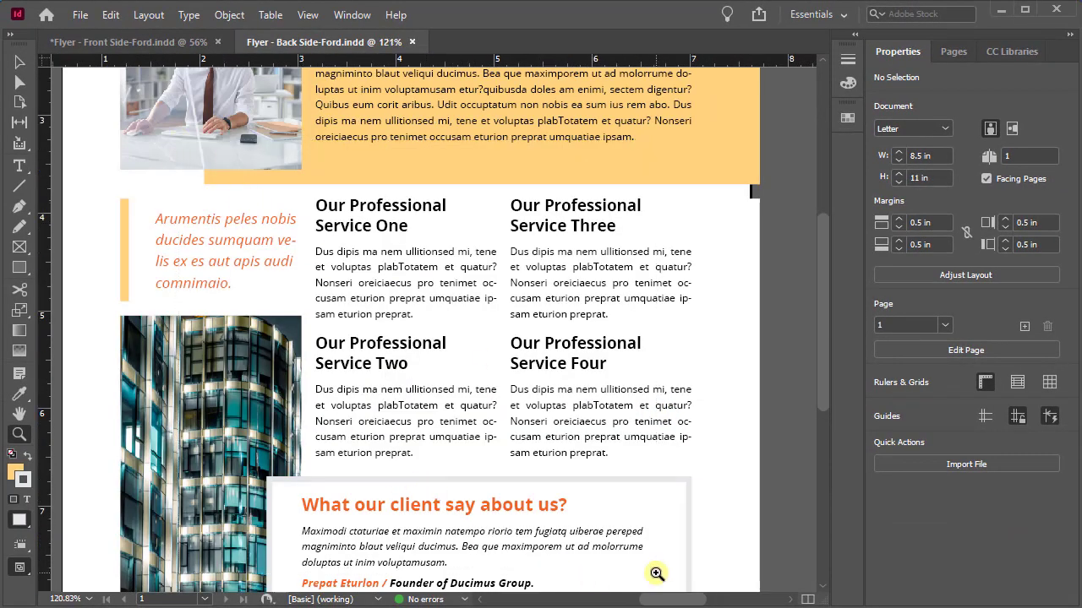
pyautogui.moveTo(198, 101); pyautogui.dragTo(471, 502)
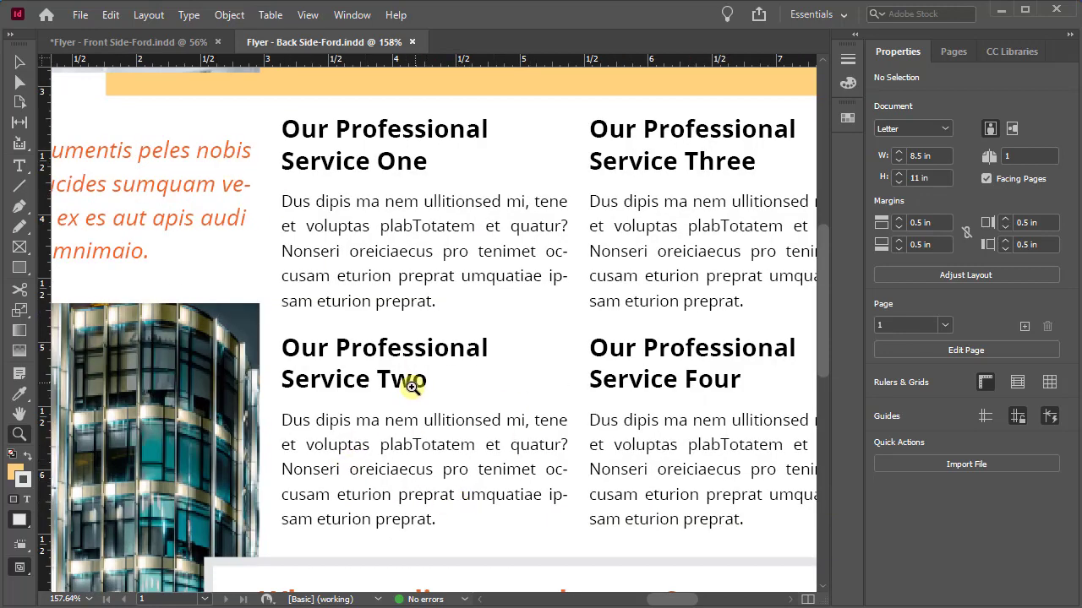
pyautogui.scroll(1, 413, 387)
pyautogui.click(18, 61)
pyautogui.moveTo(336, 243); pyautogui.dragTo(444, 281)
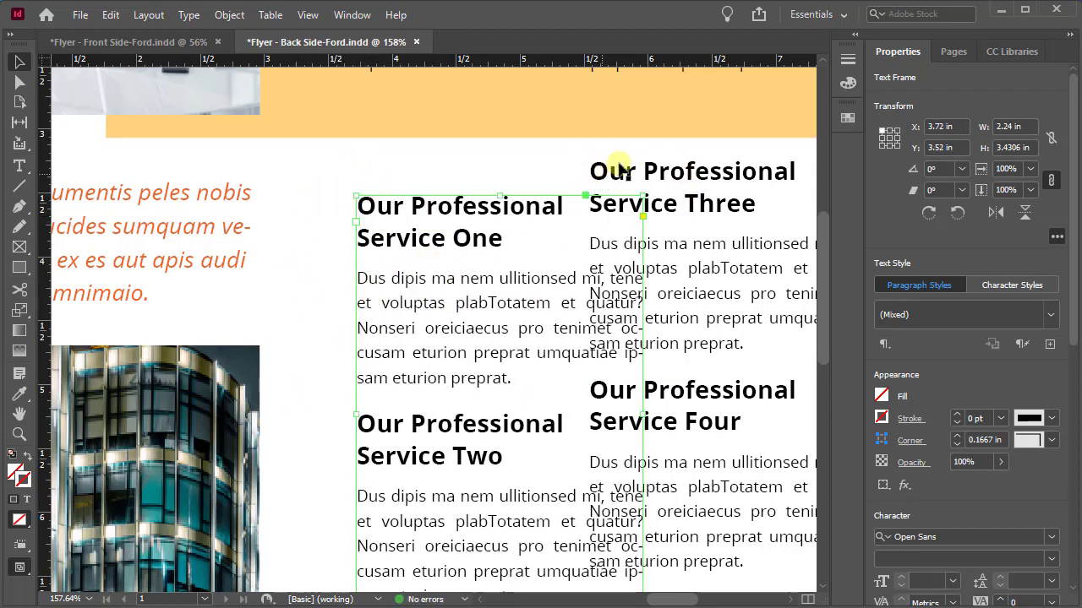
# Toggle the Snap to Guides option for the back-side flyer
pyautogui.scroll(2, 640, 251)
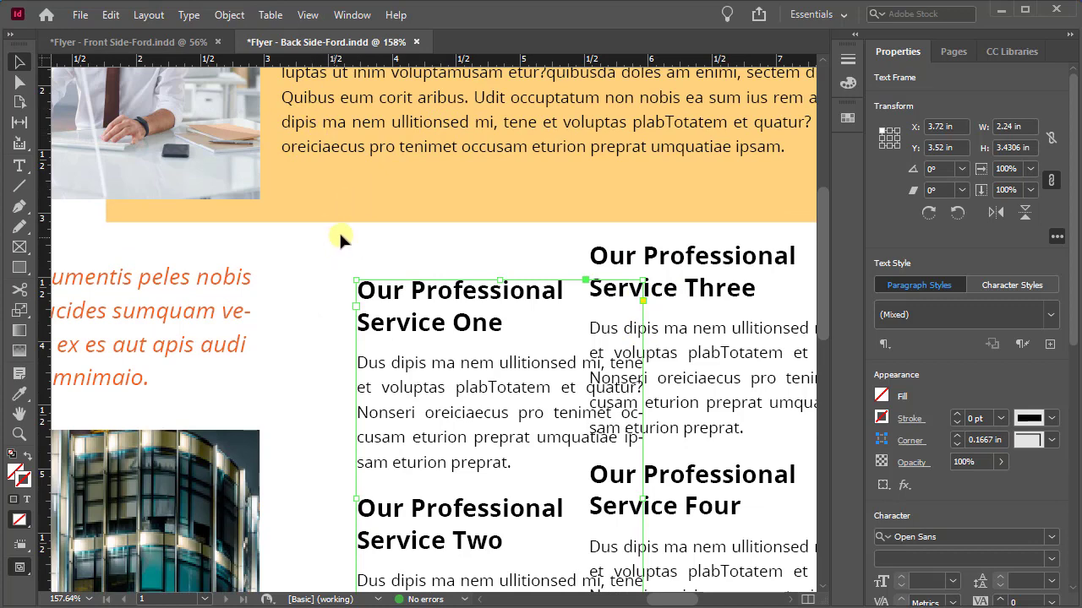
pyautogui.click(307, 15)
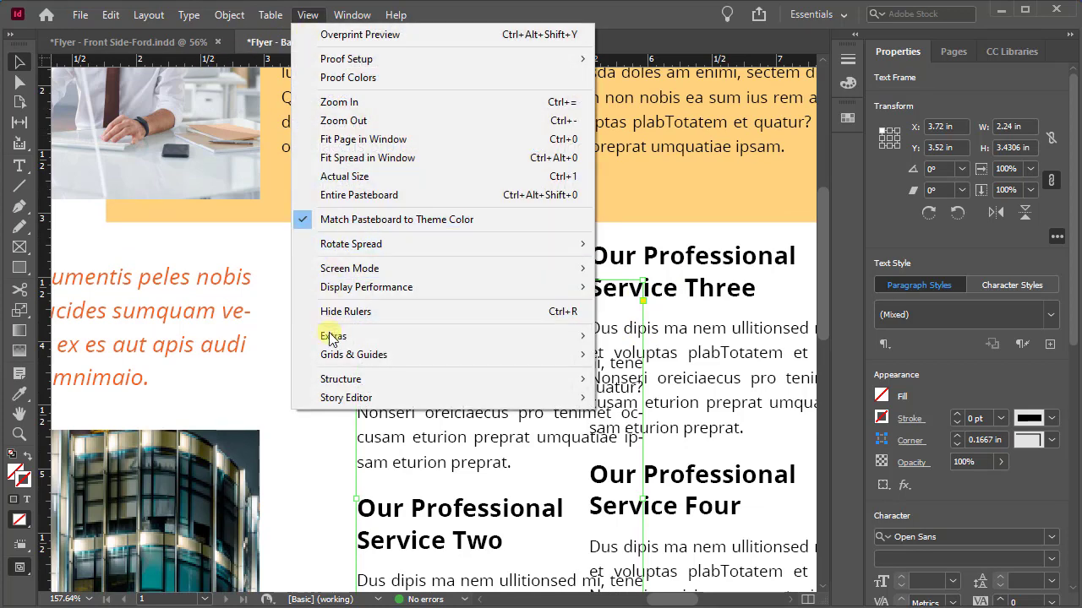
pyautogui.moveTo(332, 361)
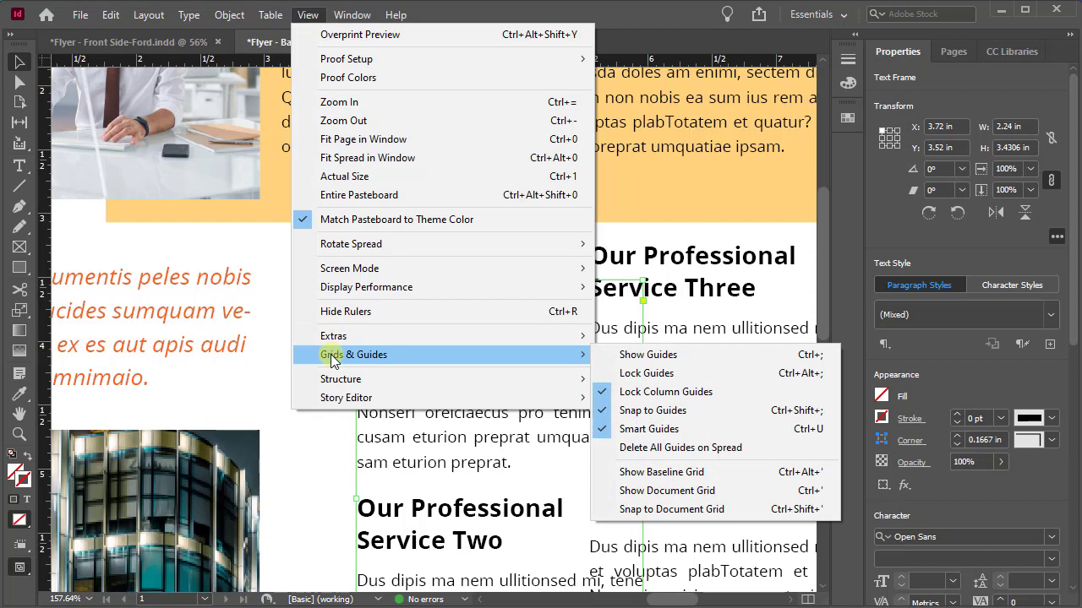
pyautogui.click(651, 411)
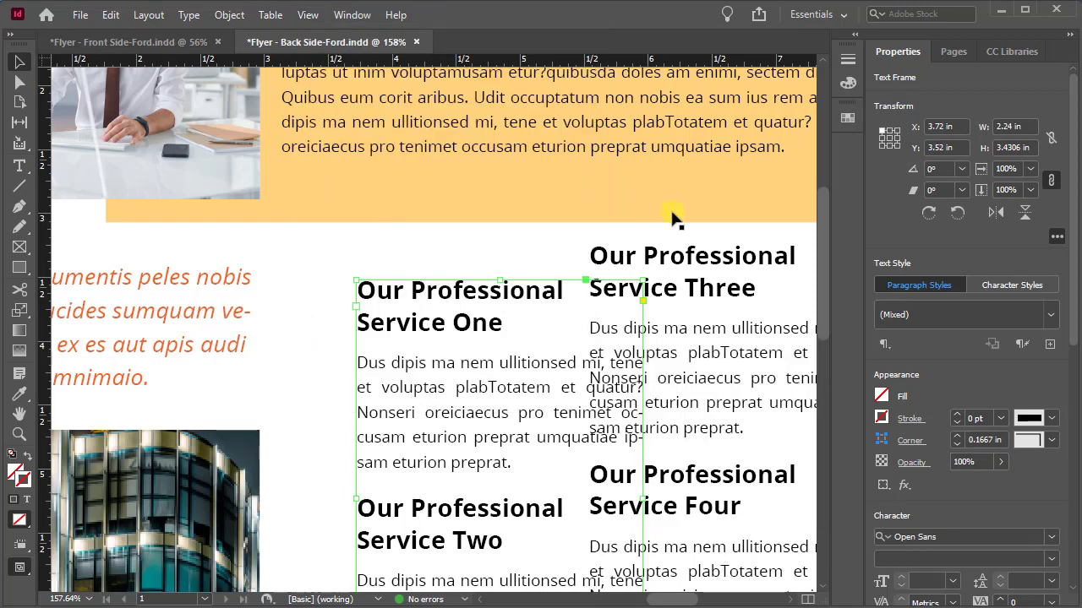
# Realign the text frame holding Service One and Service Two with smart guides at X 3.13 in, Y 3.25 in
pyautogui.moveTo(479, 293); pyautogui.dragTo(412, 264)
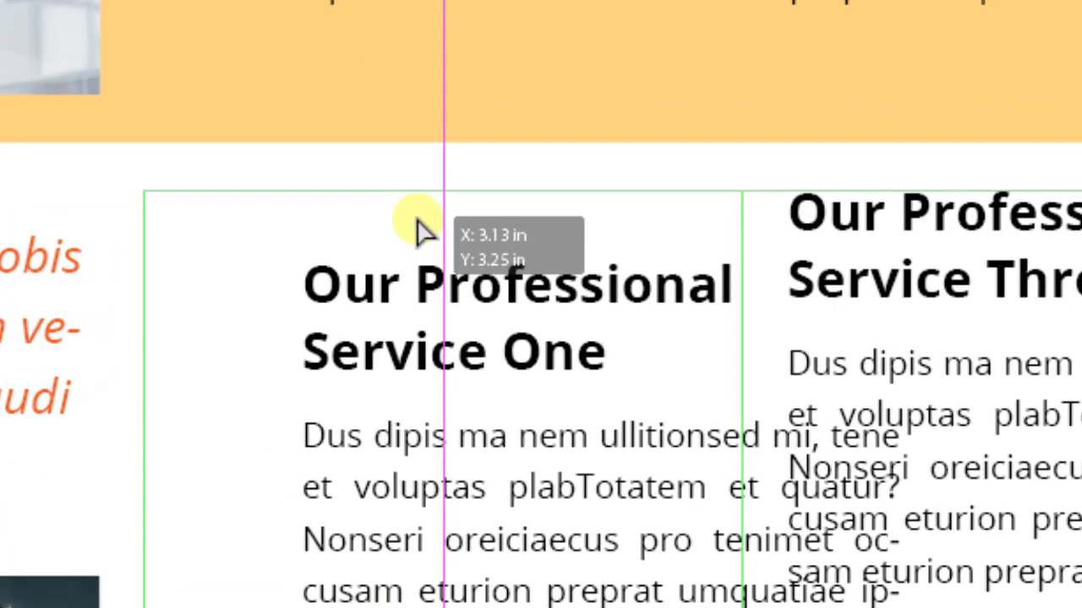
pyautogui.moveTo(418, 227); pyautogui.dragTo(386, 226)
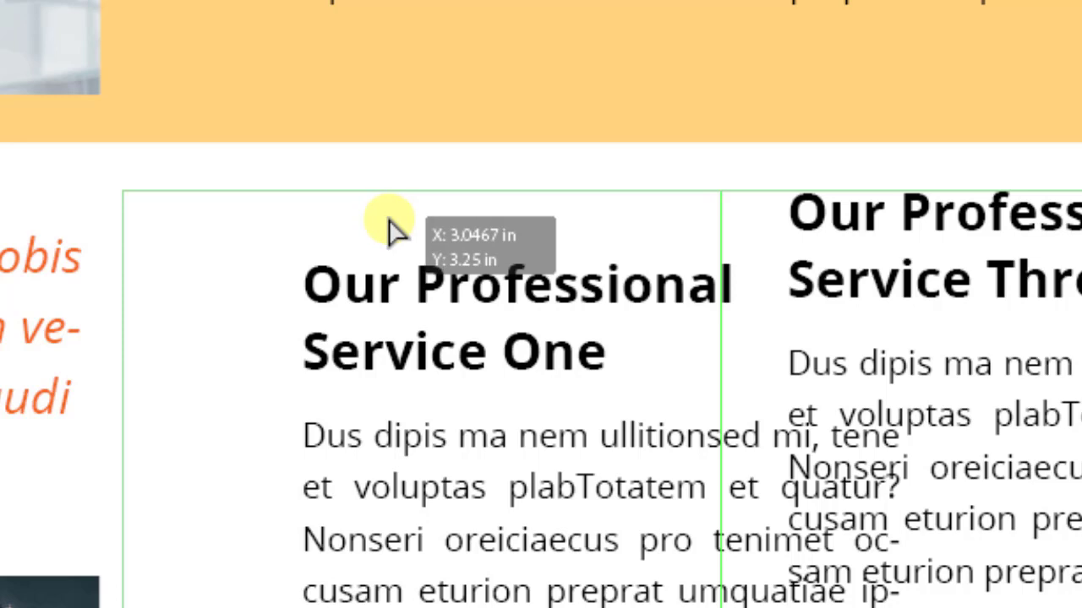
pyautogui.moveTo(388, 221); pyautogui.dragTo(421, 222)
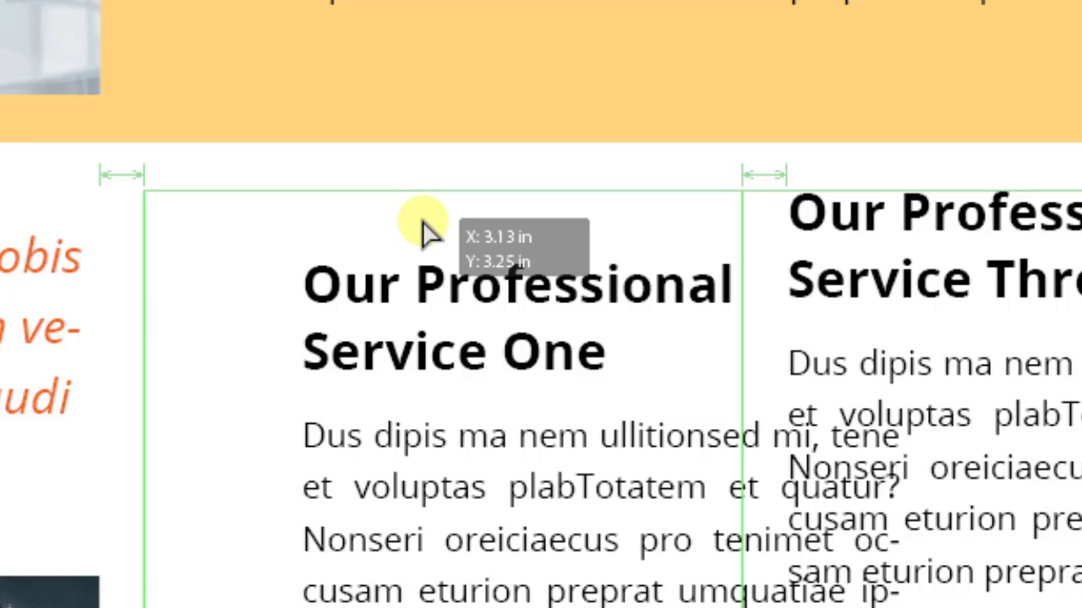
pyautogui.moveTo(427, 233); pyautogui.dragTo(423, 223)
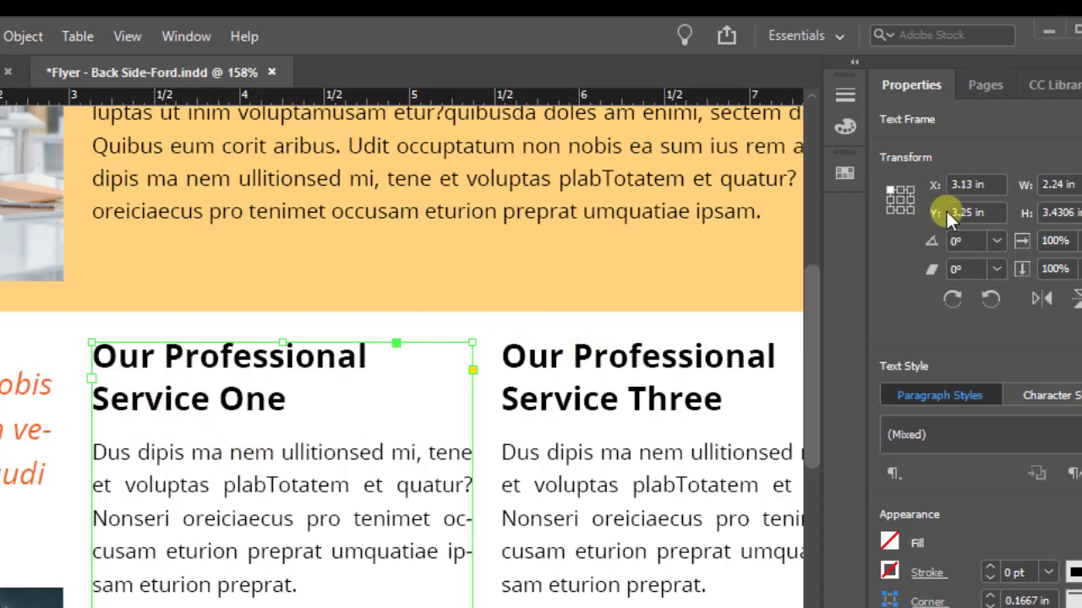
# Compare the X and Y positions of the Service Three frame, the intro text frame and the orange italic text frame
pyautogui.click(605, 404)
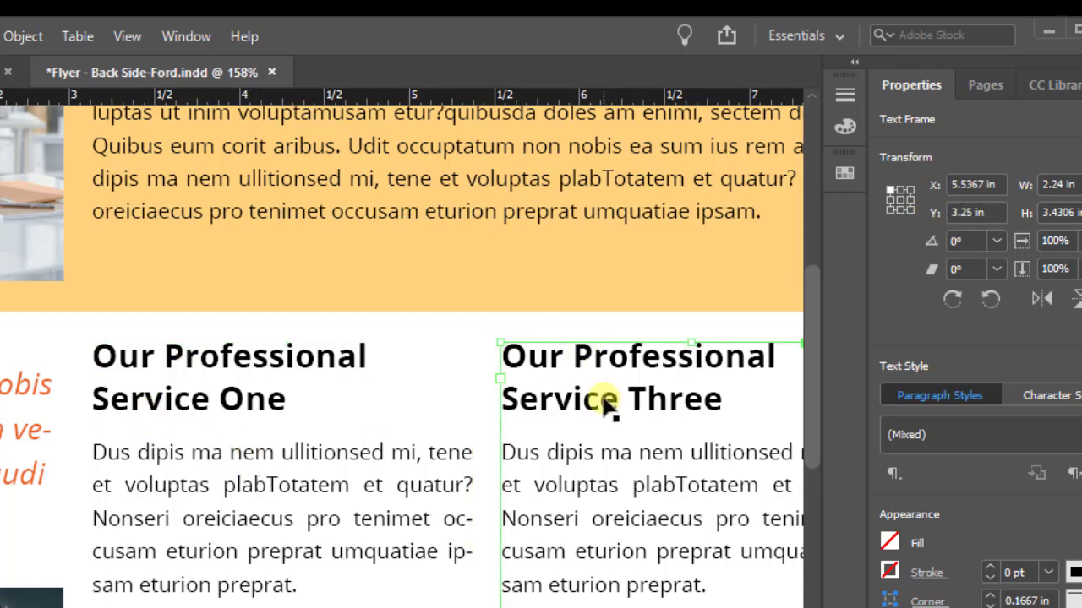
pyautogui.click(171, 201)
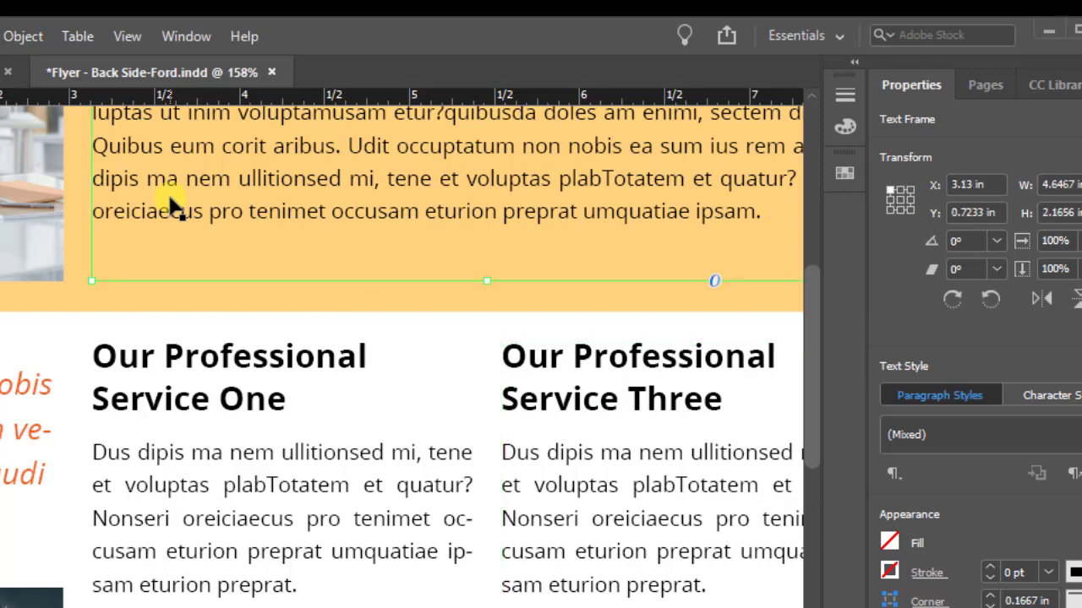
pyautogui.click(155, 403)
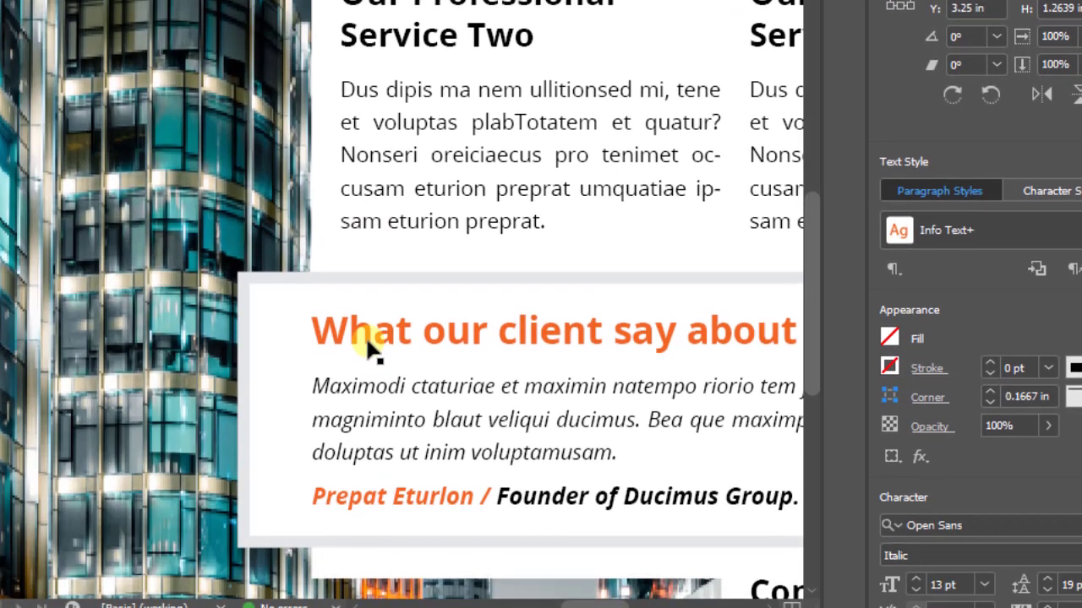
# Shift the client testimonial text frame out of place and realign it to the building photo's right edge at X 2.9633 in, Y 6.8611 in
pyautogui.click(395, 317)
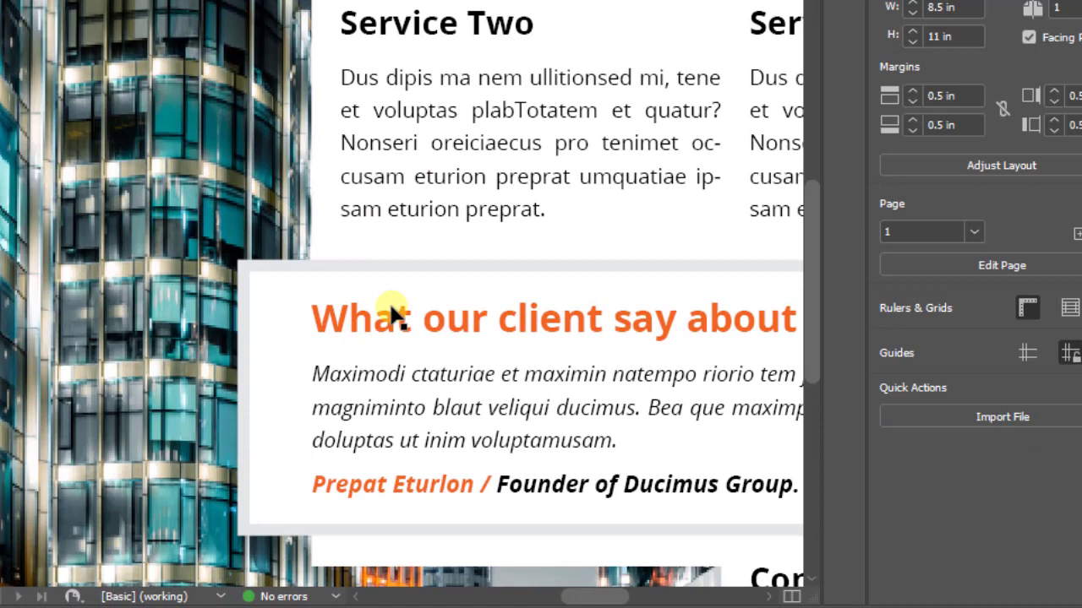
pyautogui.moveTo(393, 313); pyautogui.dragTo(596, 326)
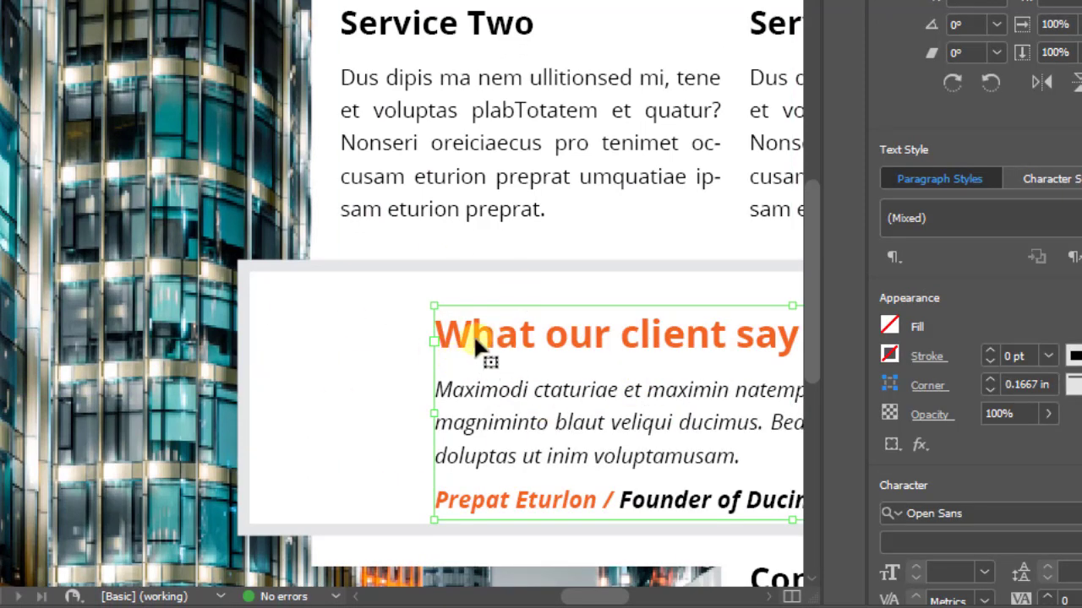
pyautogui.moveTo(495, 333); pyautogui.dragTo(416, 327)
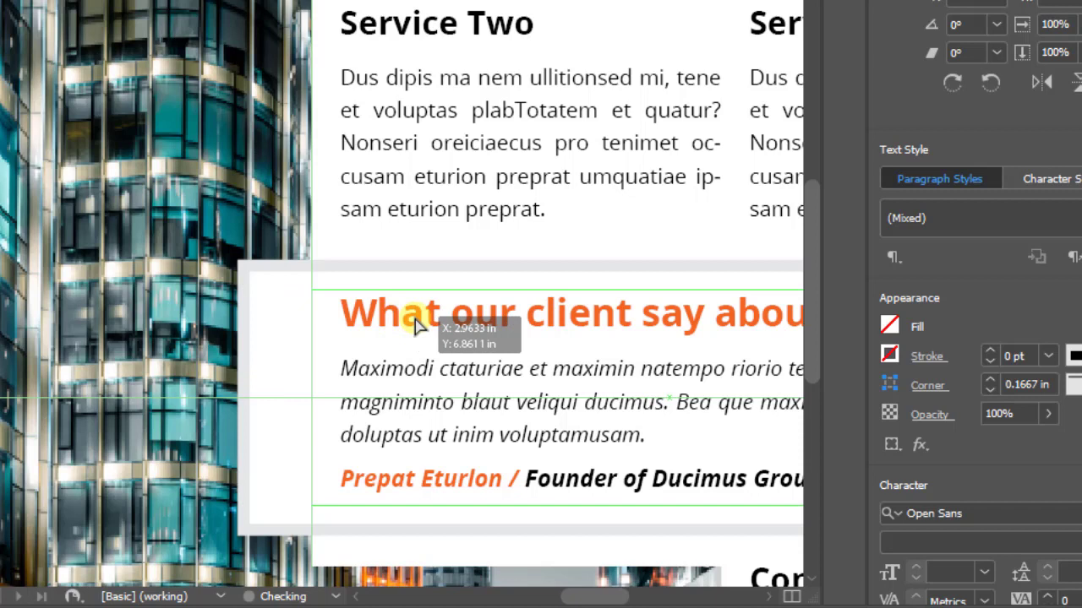
pyautogui.moveTo(415, 322); pyautogui.dragTo(415, 328)
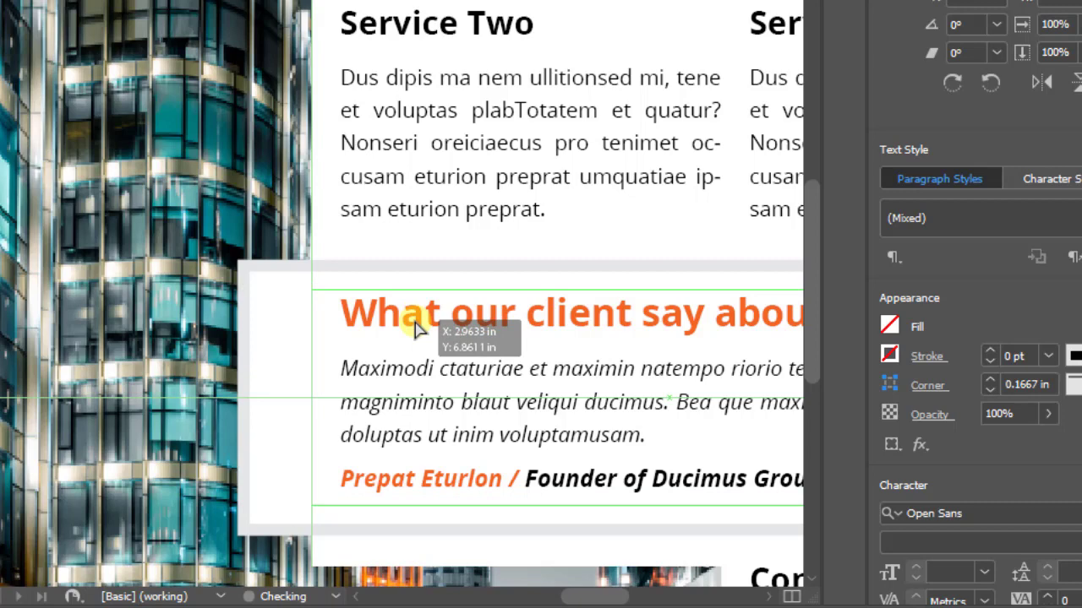
pyautogui.moveTo(415, 328); pyautogui.dragTo(416, 329)
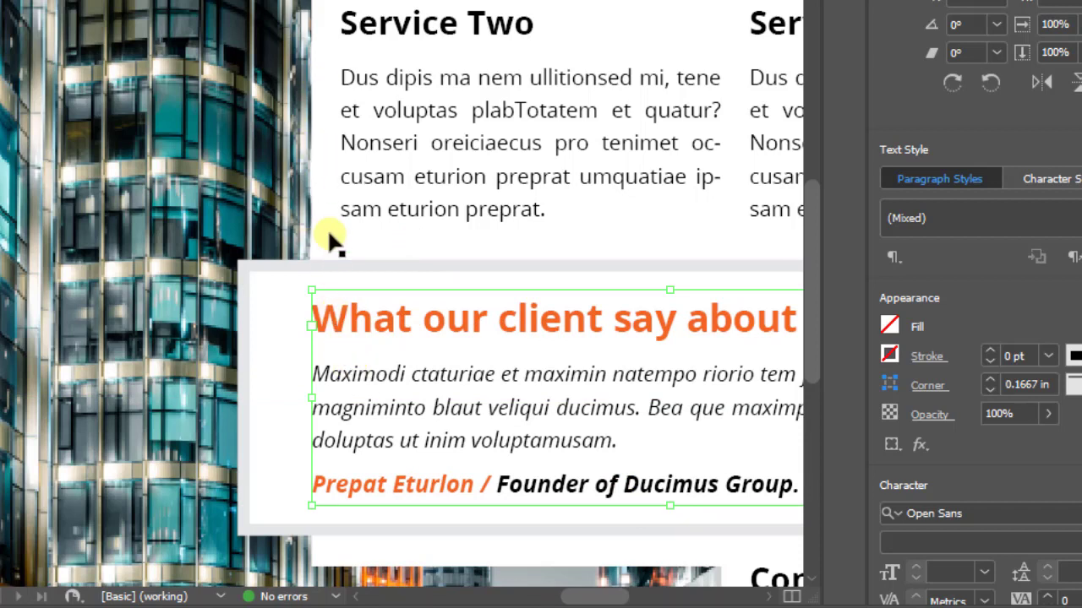
# Check the position of the frame holding Service One and Service Two, and review the whole back-side page with nothing selected
pyautogui.click(405, 239)
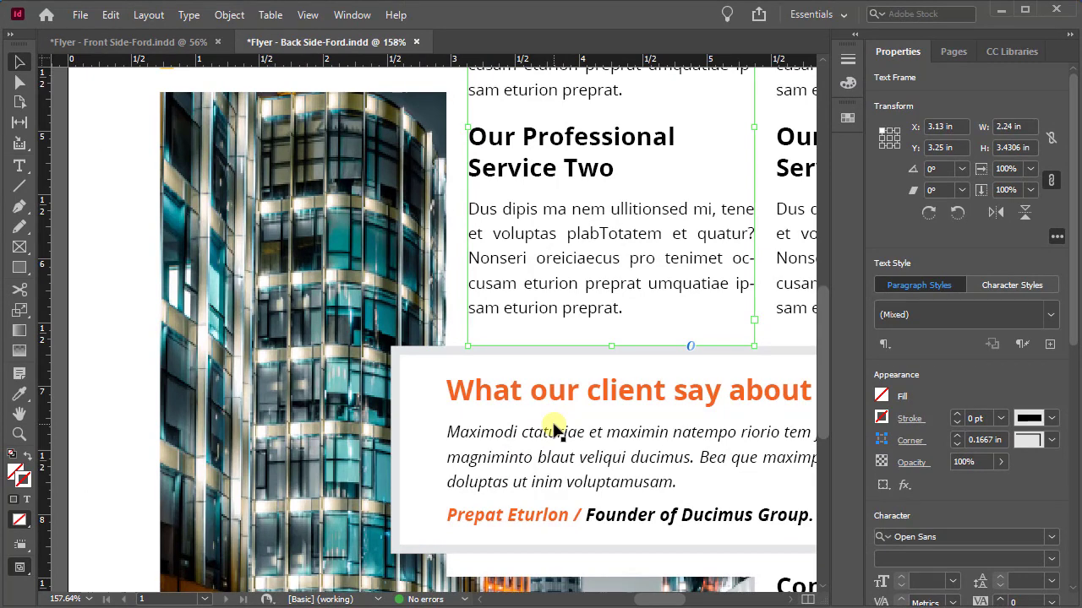
pyautogui.hotkey('ctrl', '0')
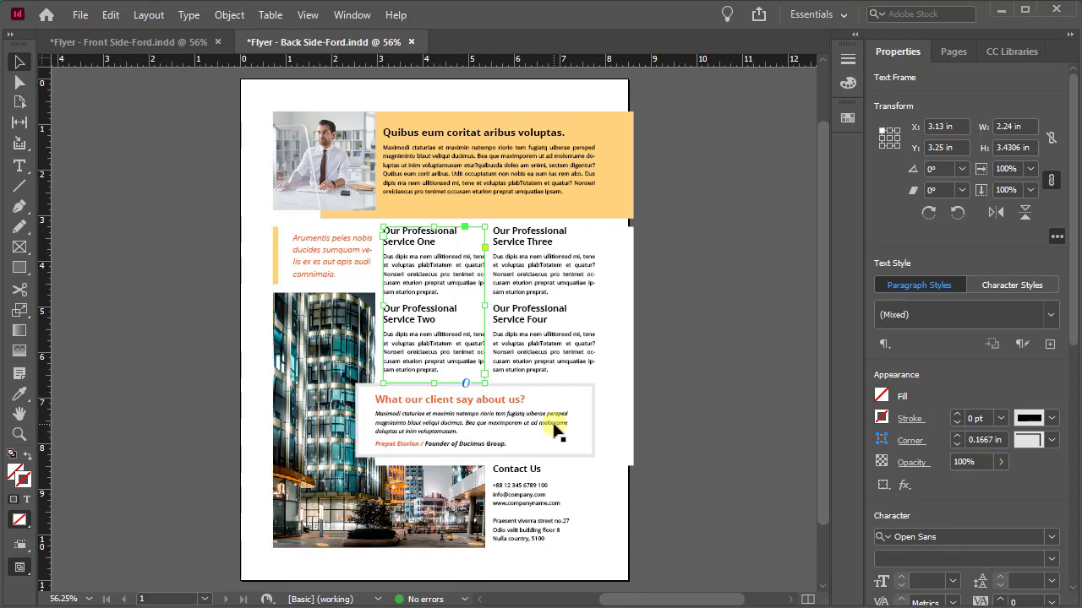
pyautogui.click(669, 362)
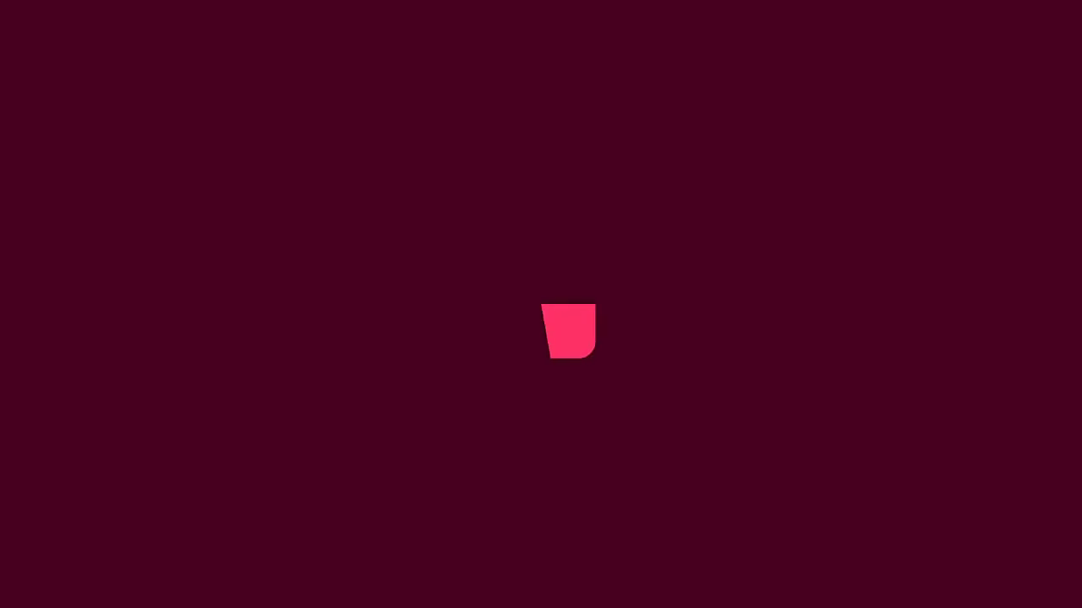